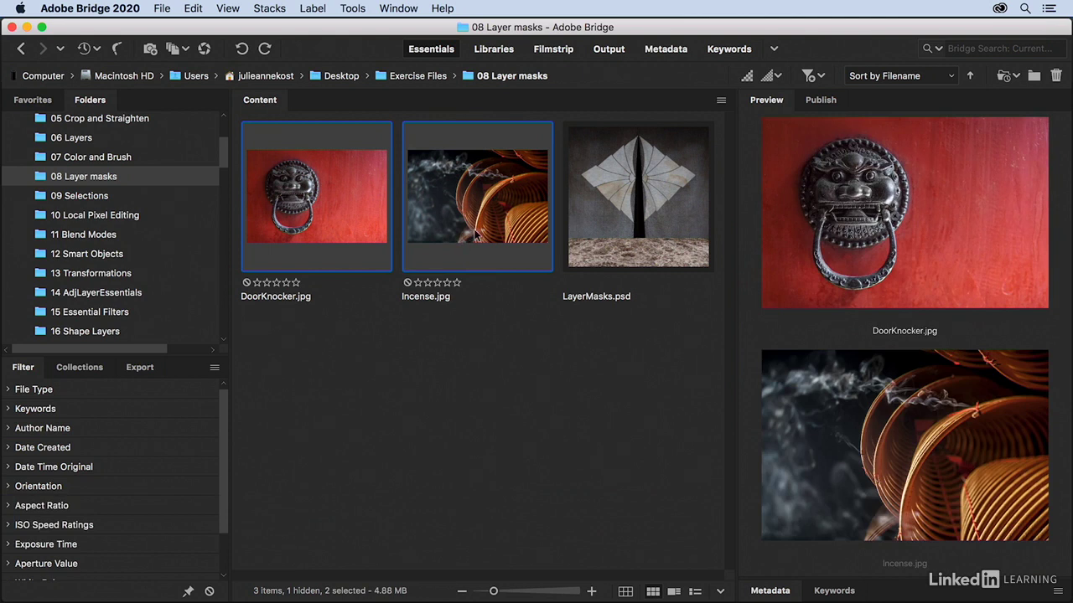
- Load the selected DoorKnocker.jpg and Incense.jpg images from Bridge into one Photoshop document as layers
click(353, 10)
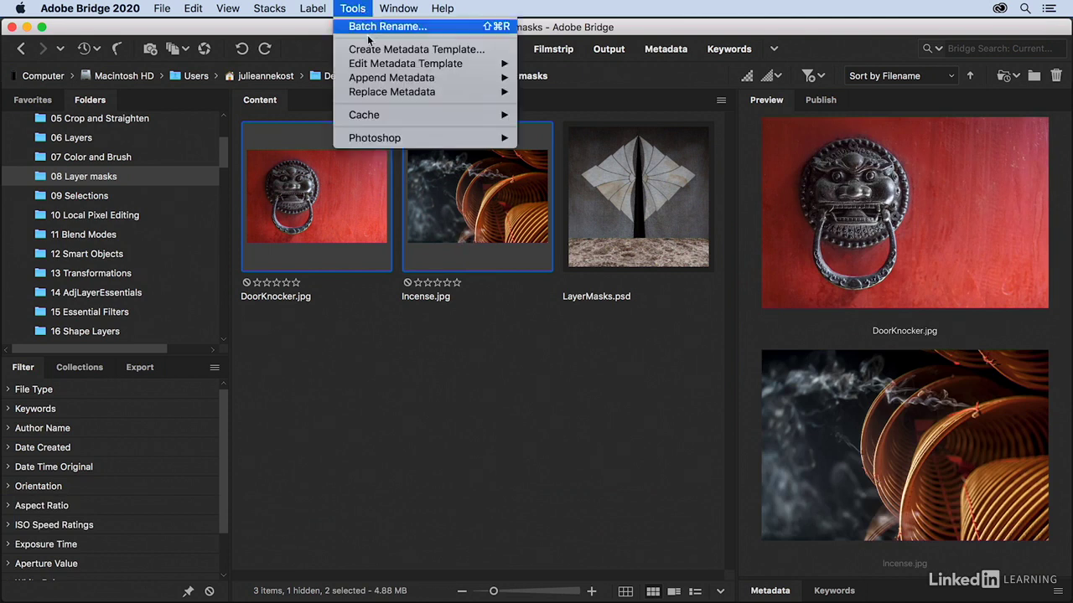
mouse_move(423, 142)
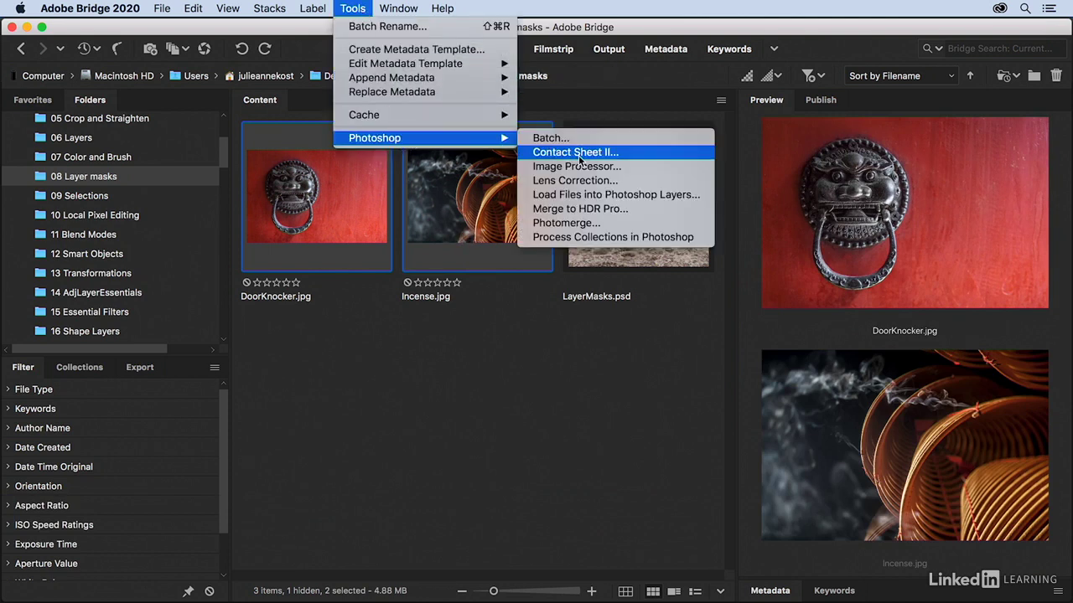
click(690, 194)
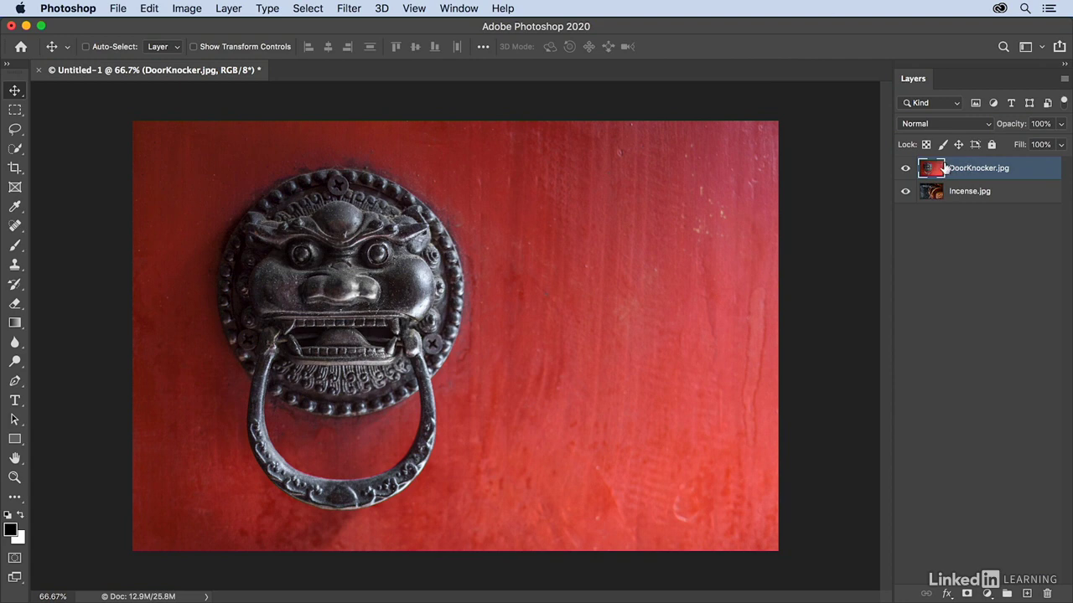
- Hide and reshow the DoorKnocker.jpg layer to view the Incense.jpg layer beneath it
click(905, 168)
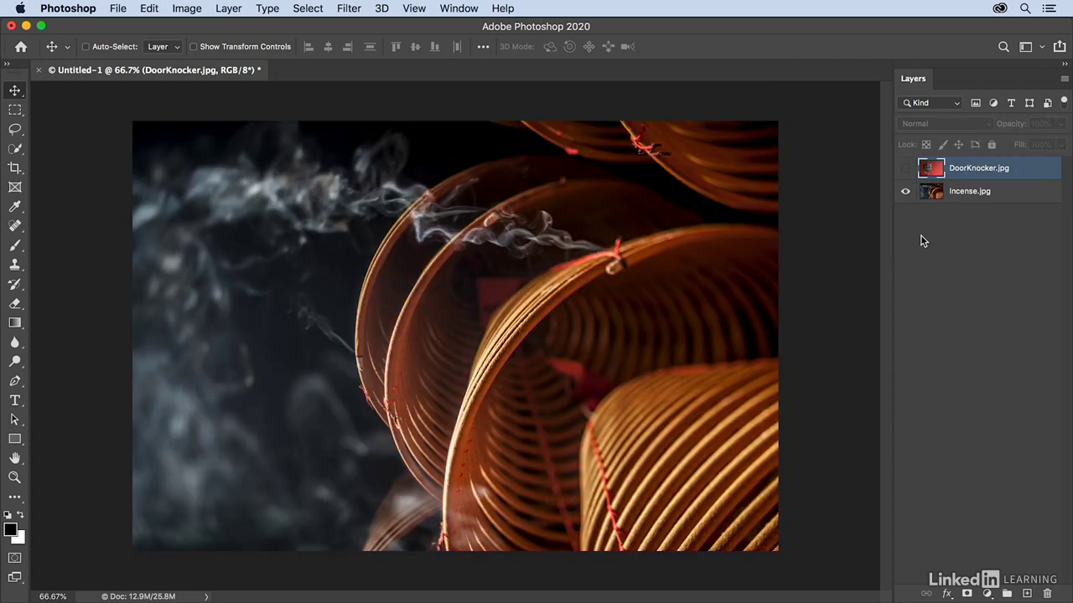
click(905, 168)
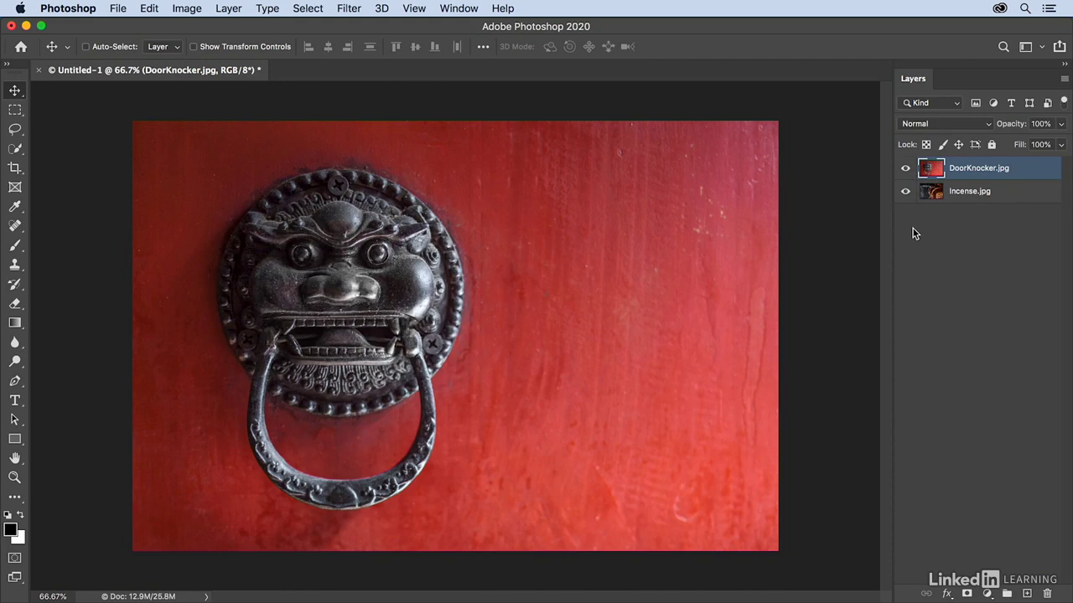
- Add a layer mask to the DoorKnocker.jpg layer
mouse_move(993, 167)
mouse_down()
mouse_move(982, 202)
mouse_move(990, 170)
mouse_up()
click(983, 196)
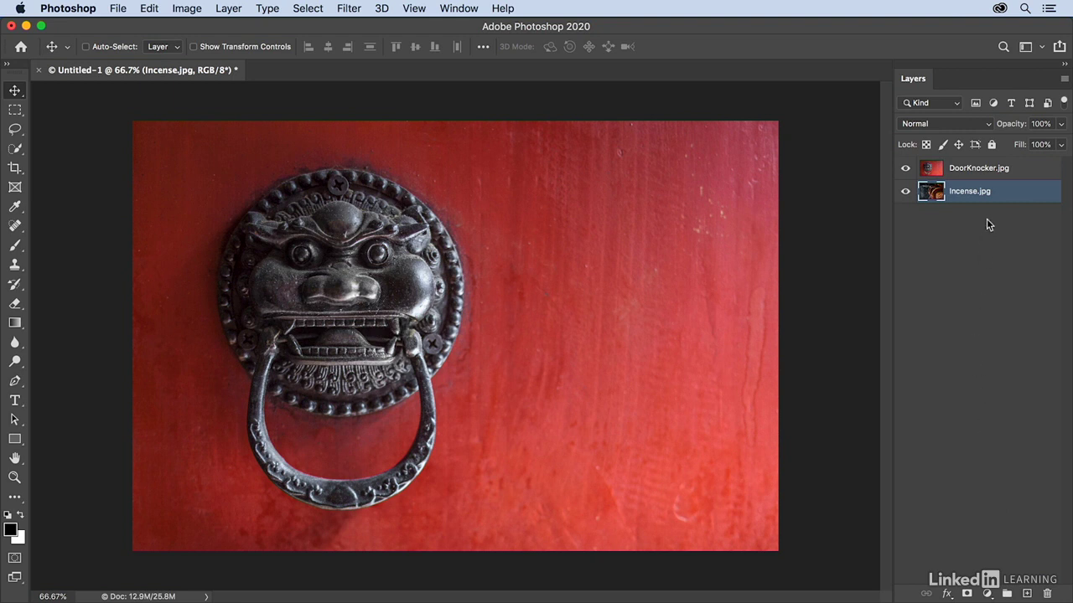
click(993, 171)
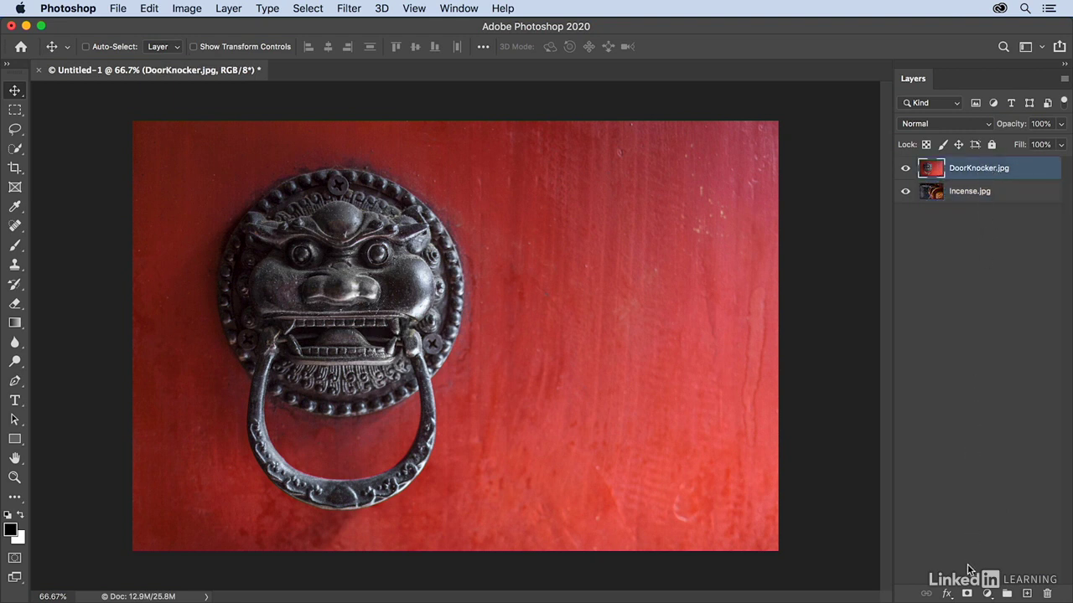
click(967, 593)
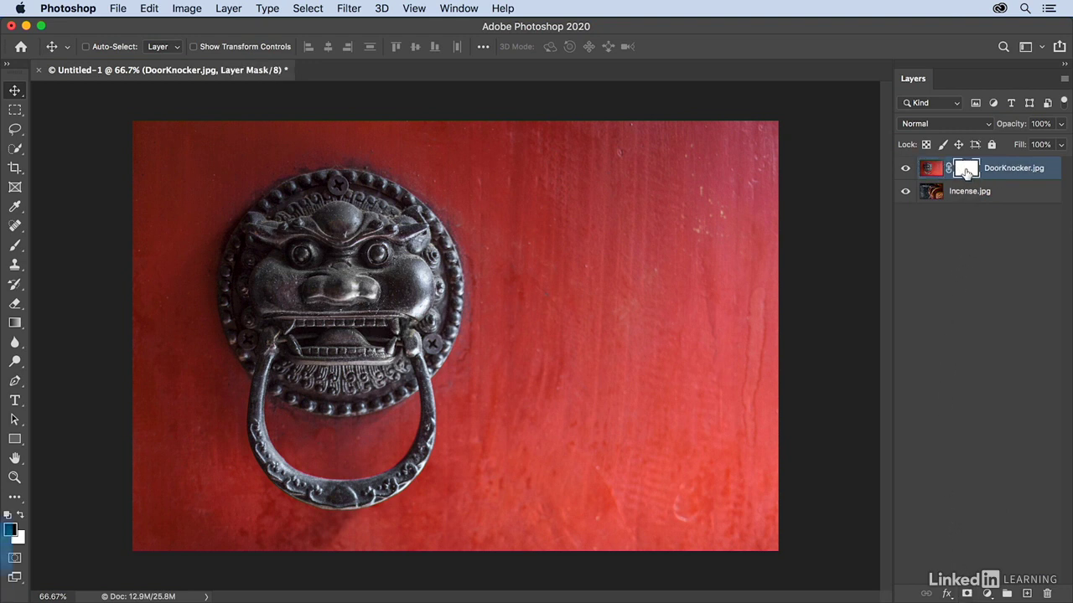
- Reset the Gradient tool to its default settings and restore the default white and black colors for the mask
key(g)
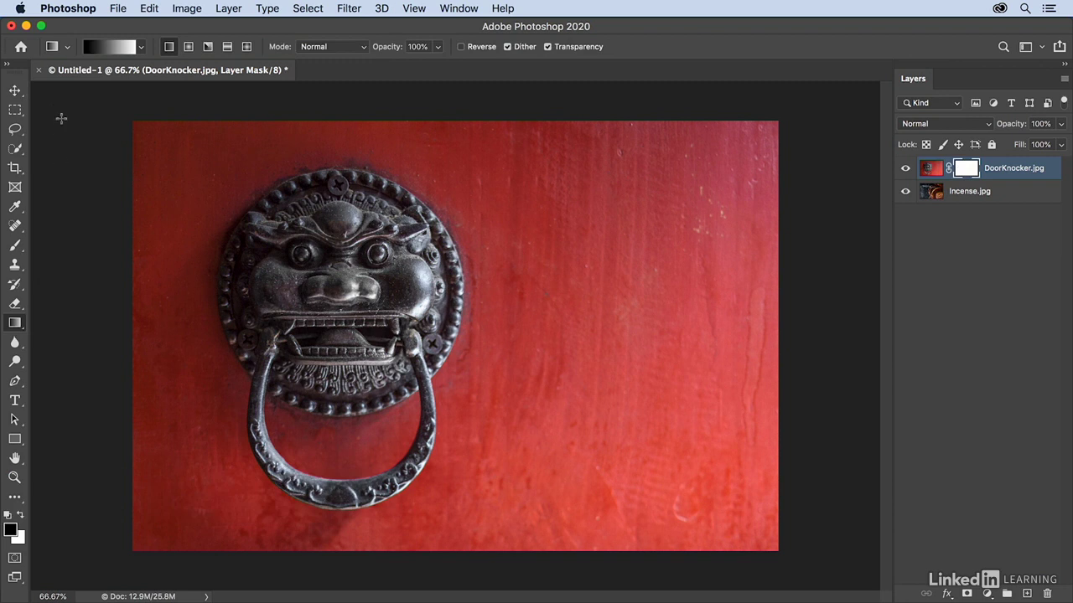
right_click(54, 49)
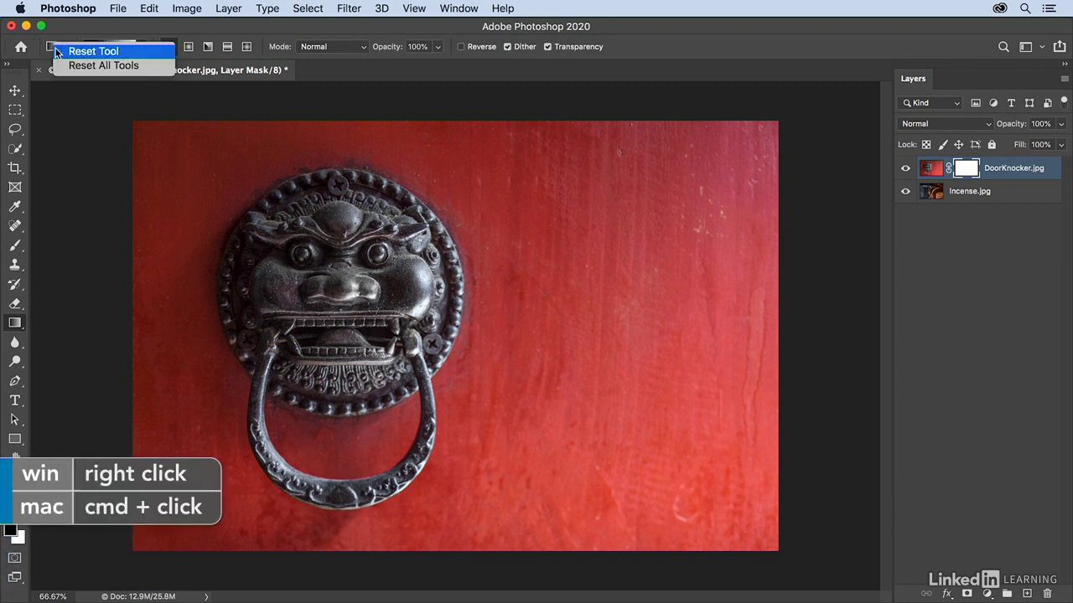
click(57, 52)
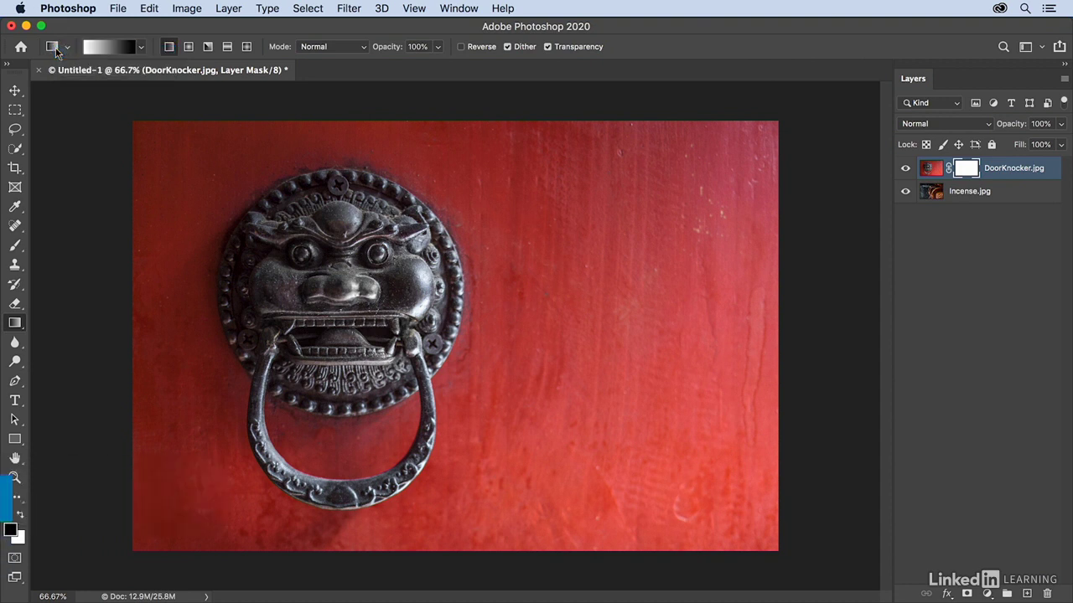
key(d)
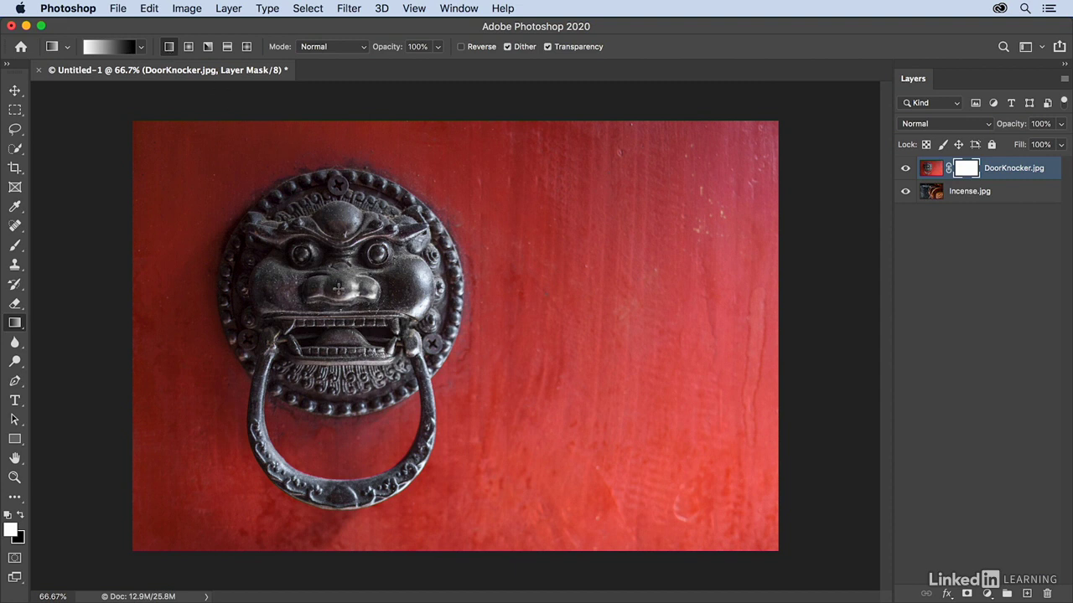
- Try linear white-to-black gradients running left to right on the DoorKnocker mask, varying the transition from gradual to abrupt to very wide
drag(338, 288, 618, 288)
drag(627, 289, 627, 289)
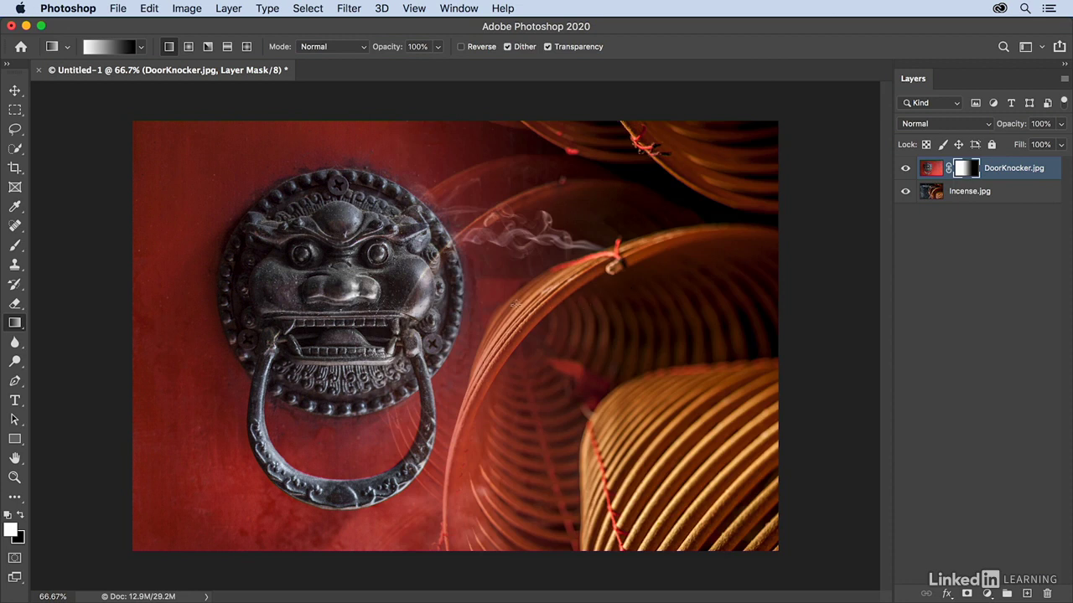
drag(473, 305, 501, 307)
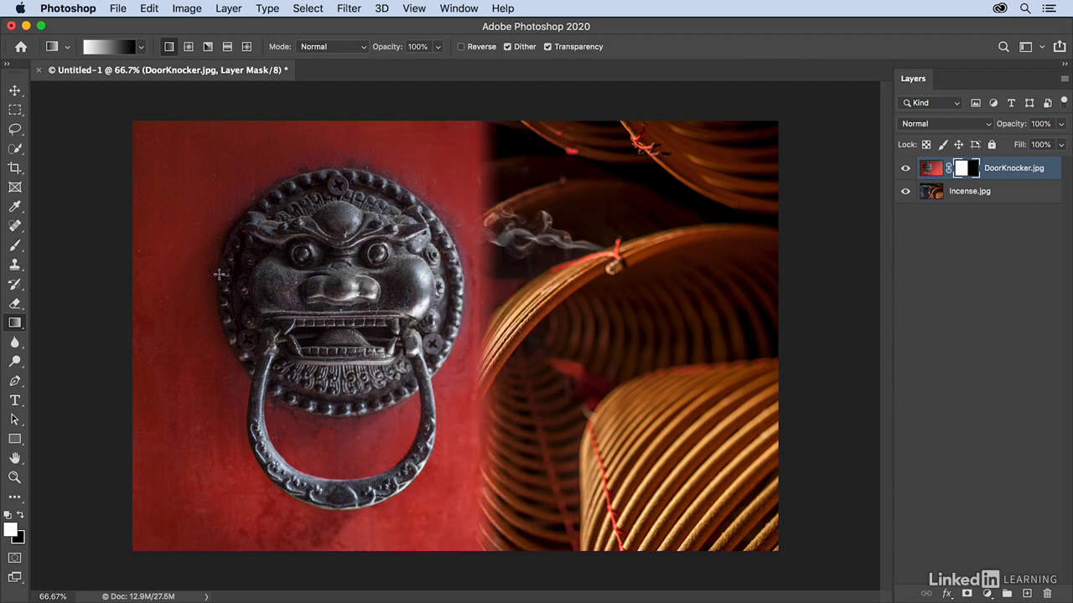
drag(218, 274, 671, 274)
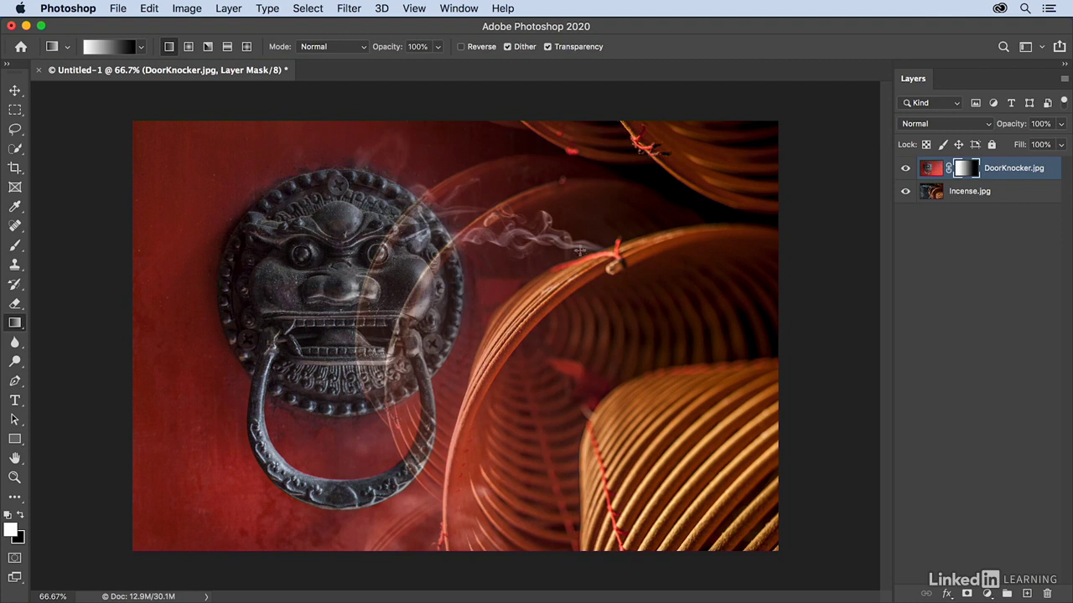
- Redraw the mask gradient diagonally toward the lower left, and again horizontally from the right side of the image toward the knocker
drag(541, 197, 338, 414)
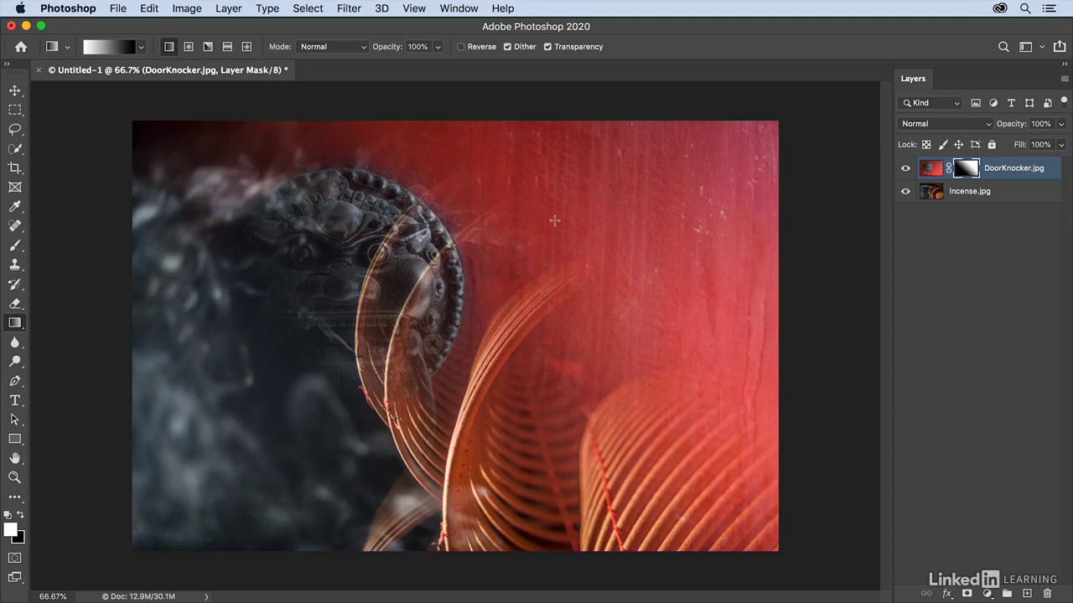
drag(554, 221, 304, 255)
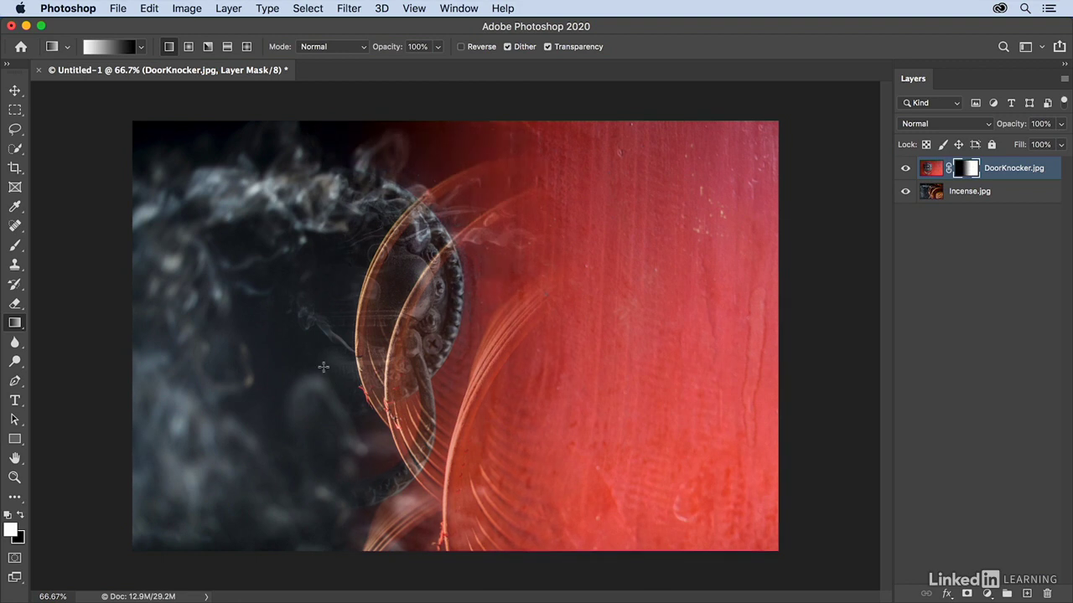
- Display the DoorKnocker mask's properties, invert the mask, and invert it back again
click(459, 8)
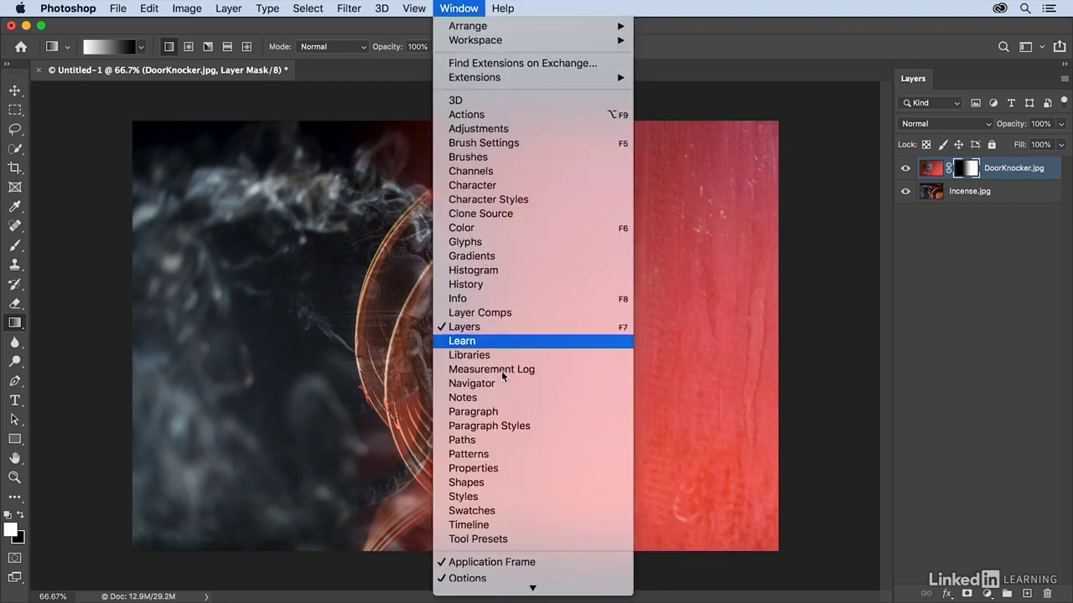
click(514, 468)
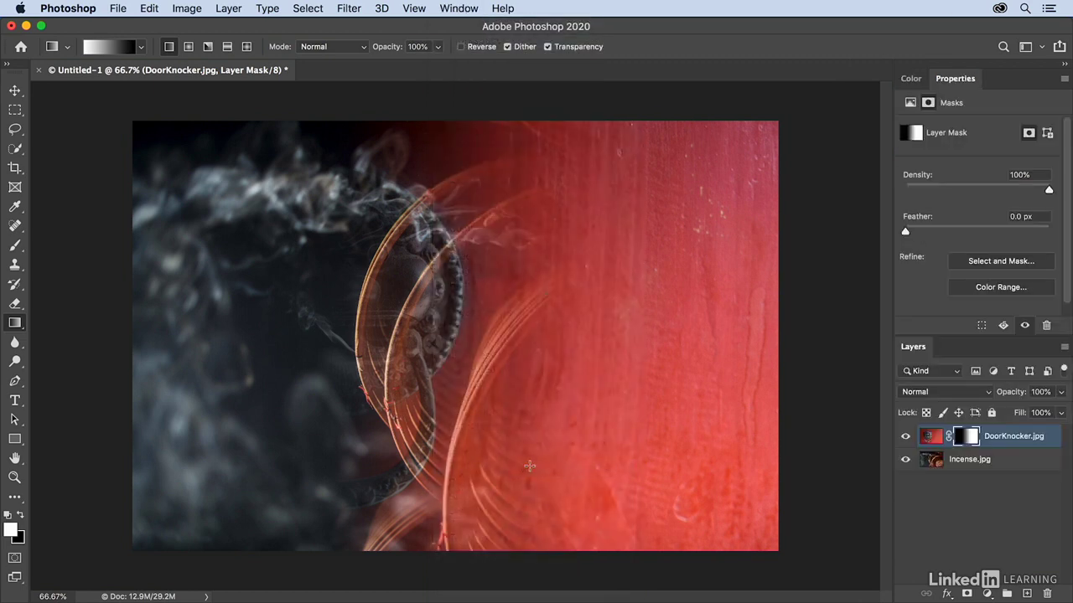
scroll(946, 276, down, 1)
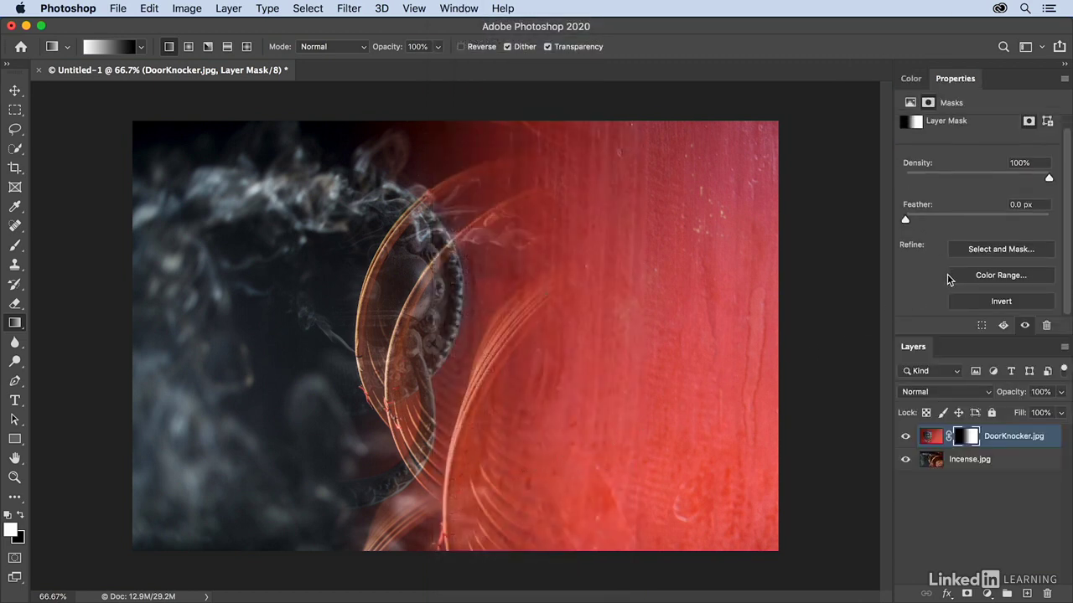
click(973, 302)
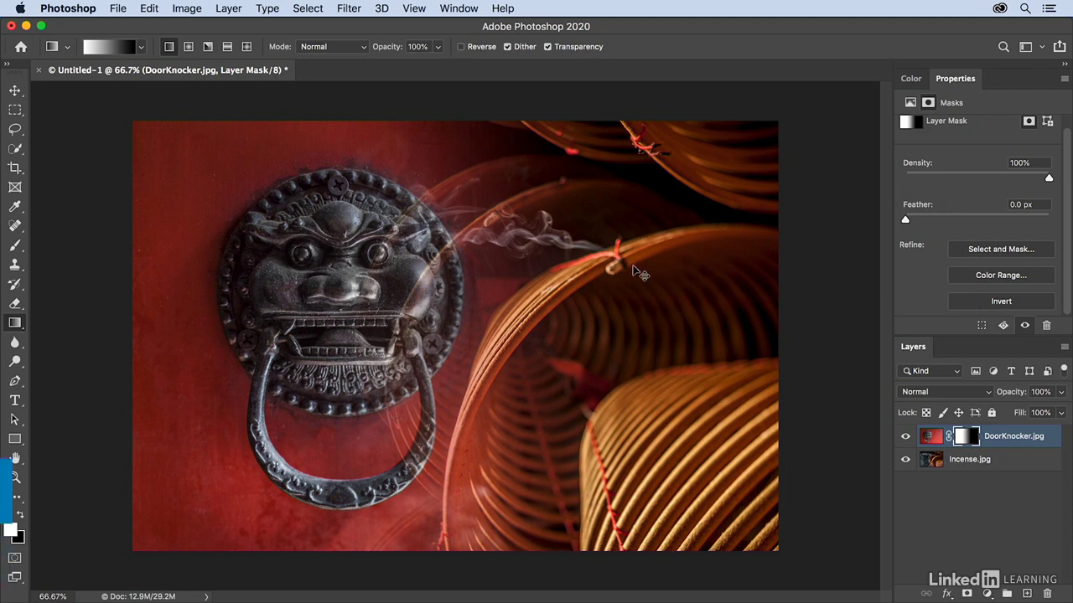
key(super+i)
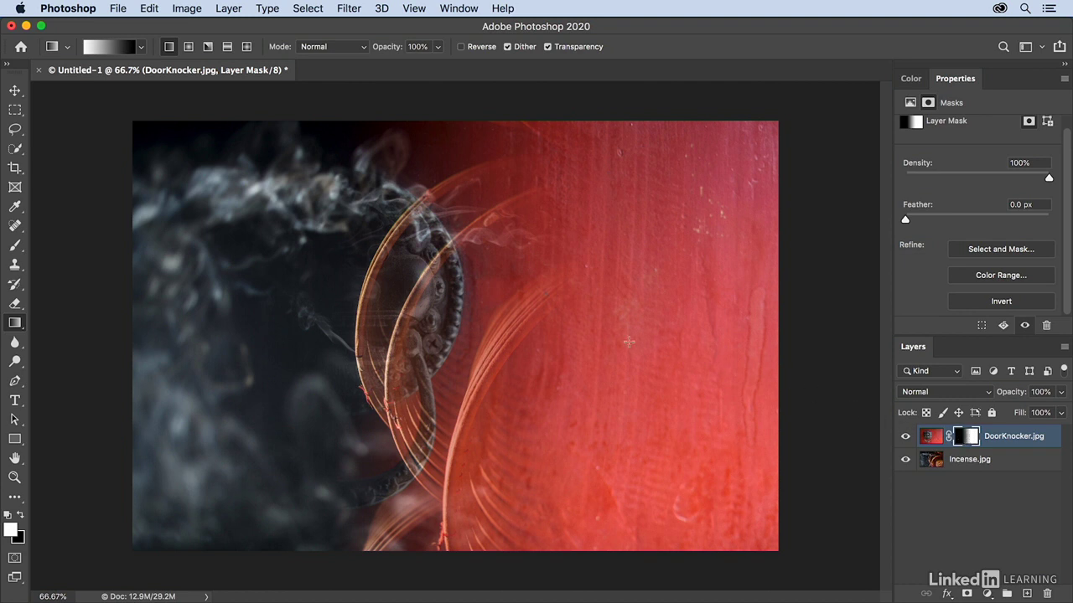
- Draw a radial gradient on the DoorKnocker mask from the knocker's face outward to the lower right
click(189, 47)
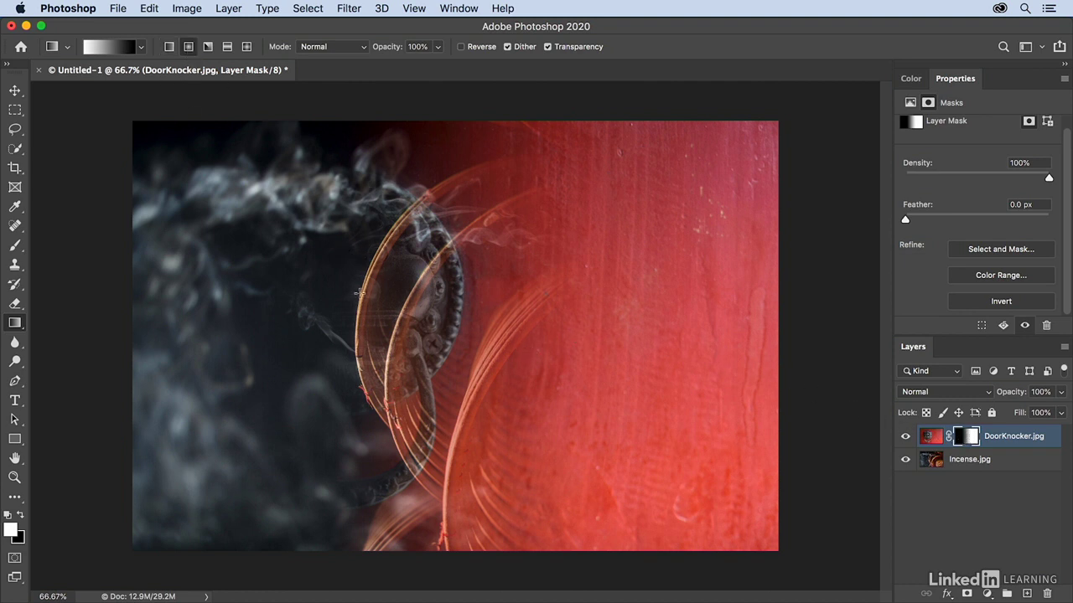
drag(360, 294, 509, 412)
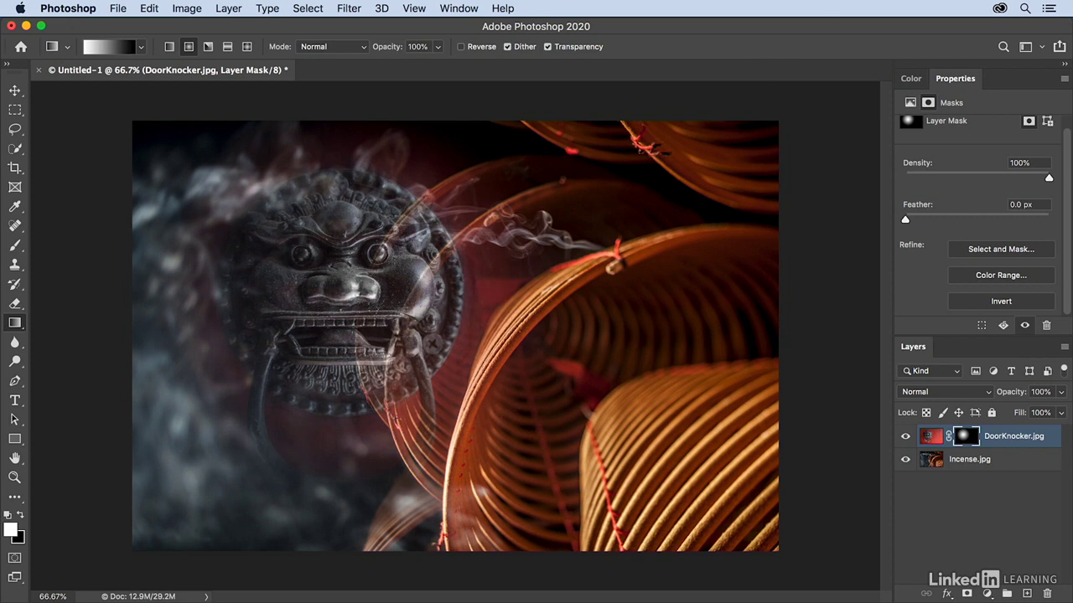
- Draw a reflected gradient on the DoorKnocker mask from the knocker's face horizontally toward the incense coils
click(208, 47)
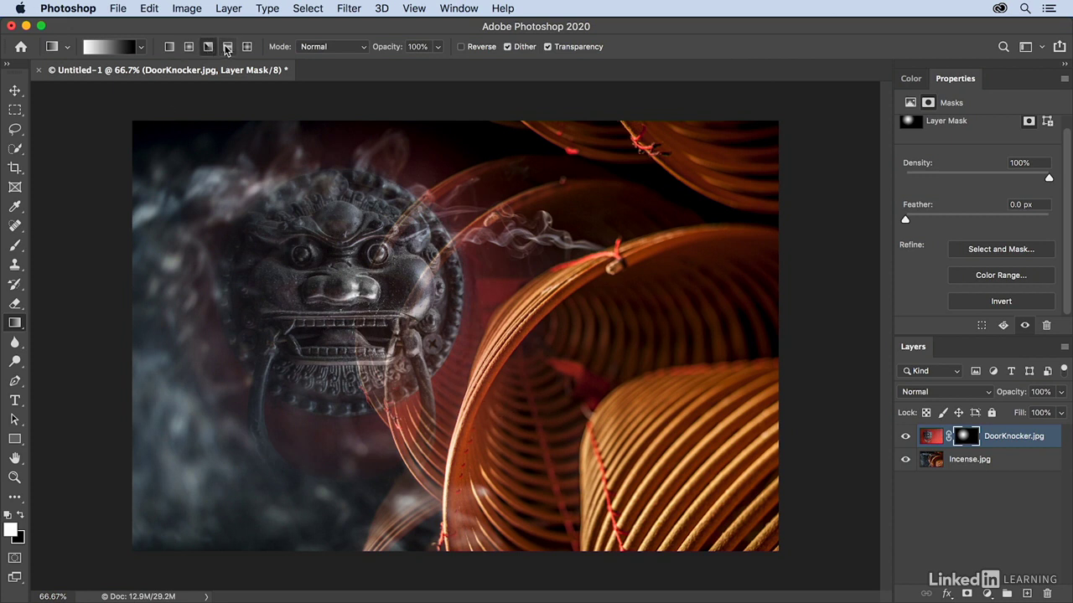
click(227, 47)
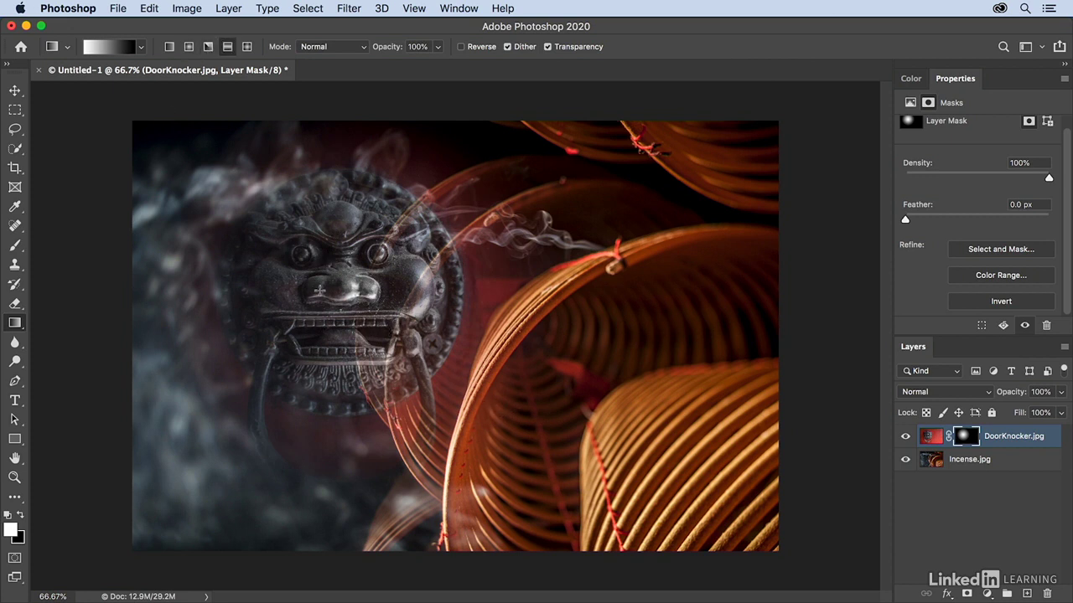
drag(315, 287, 496, 295)
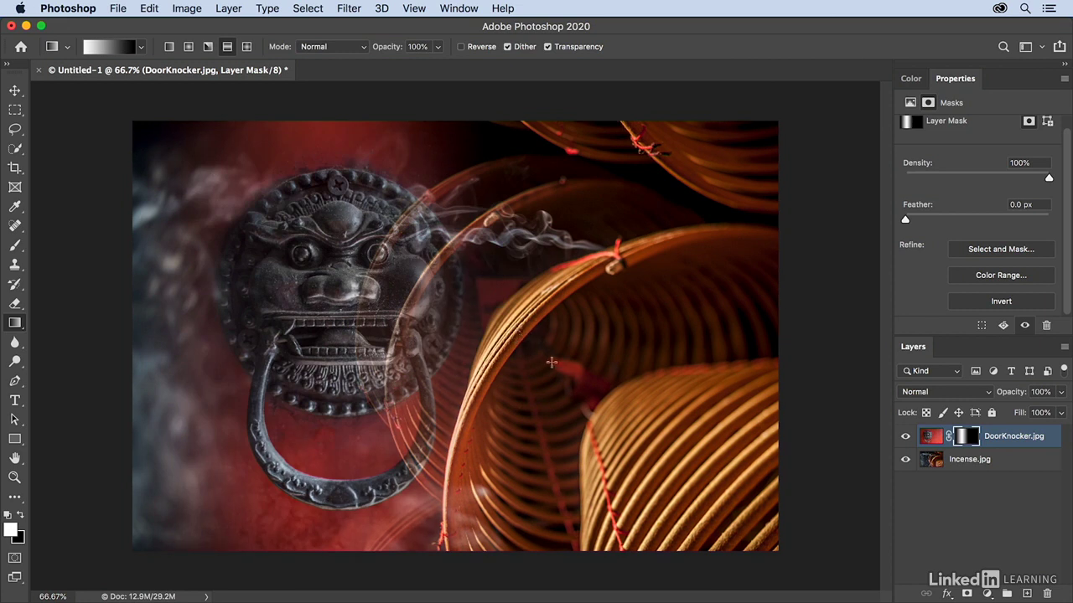
- Unlink the mask from the DoorKnocker.jpg image, try moving only the image down and to the left, and undo the move
click(949, 437)
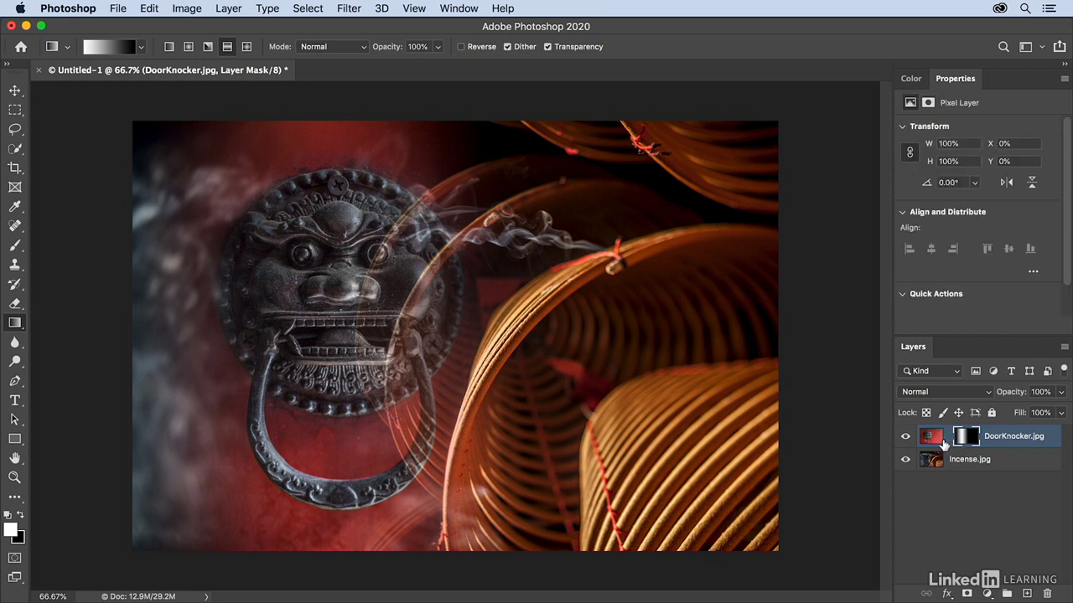
click(931, 439)
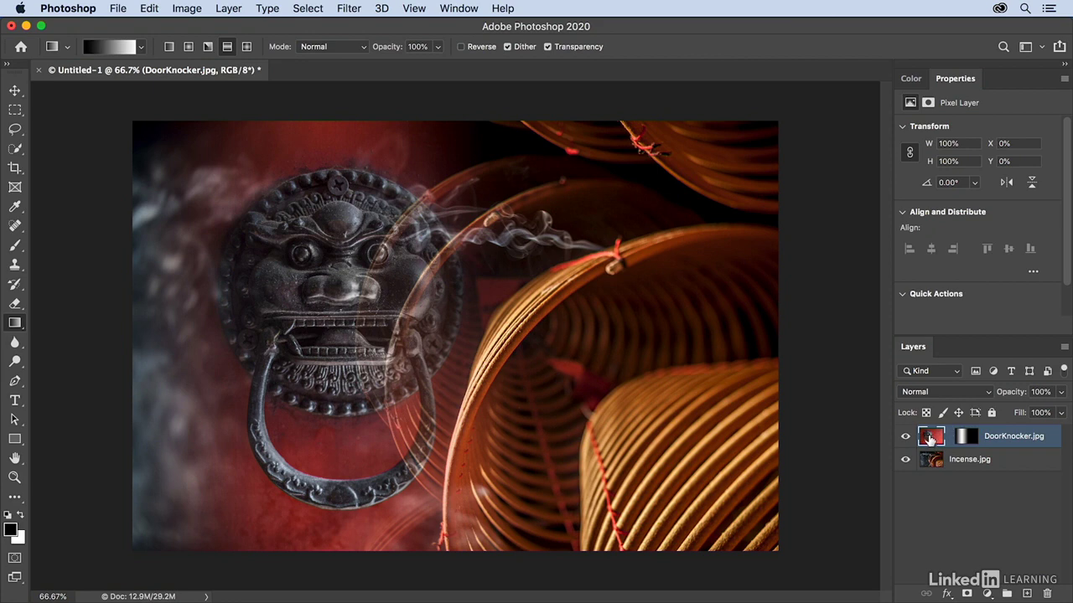
key(v)
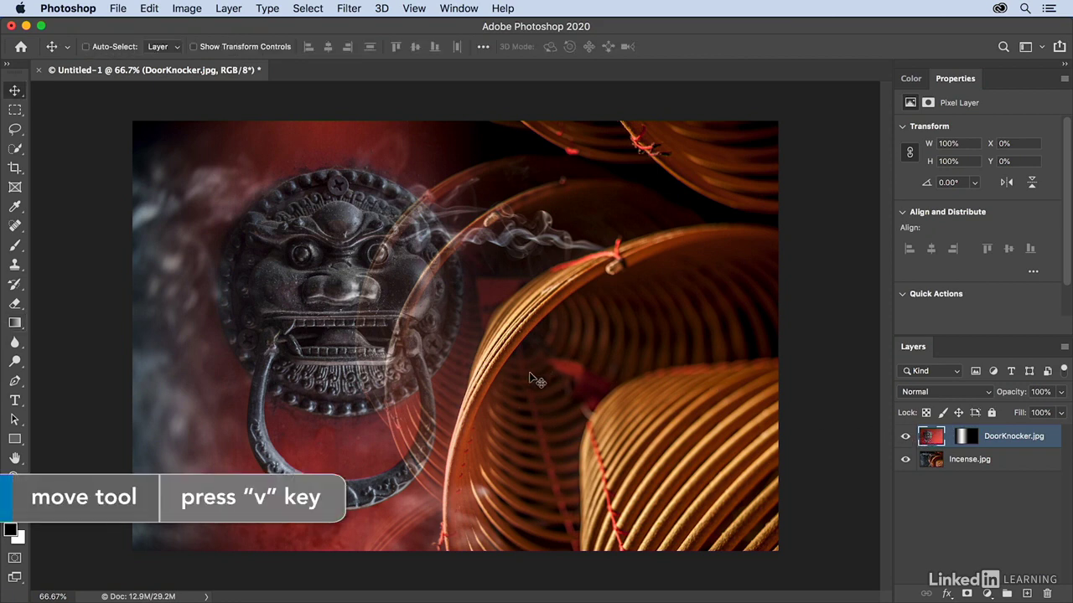
drag(513, 374, 473, 407)
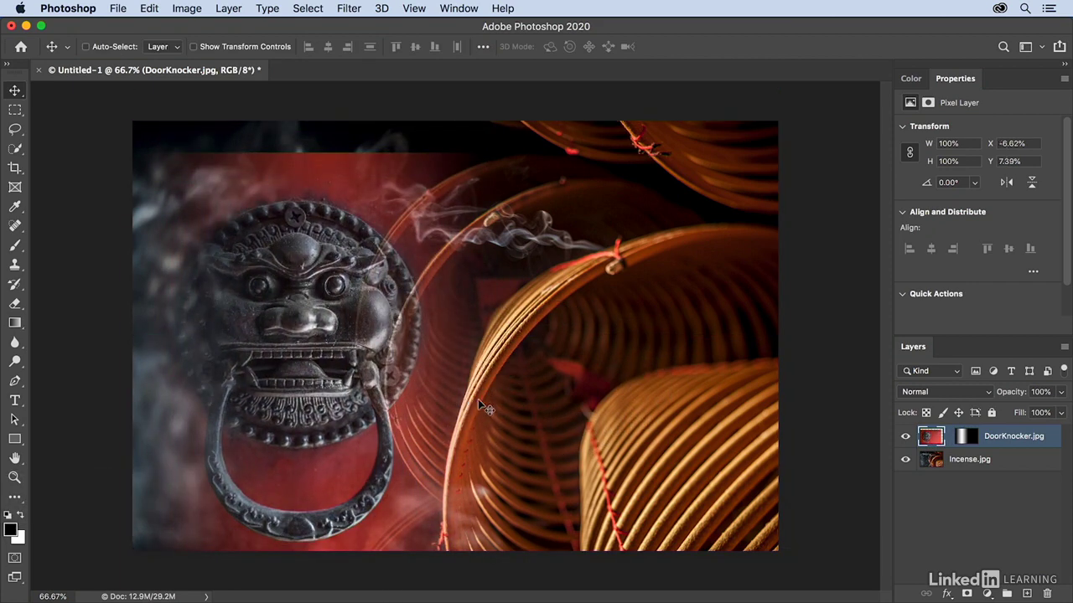
key(super+z)
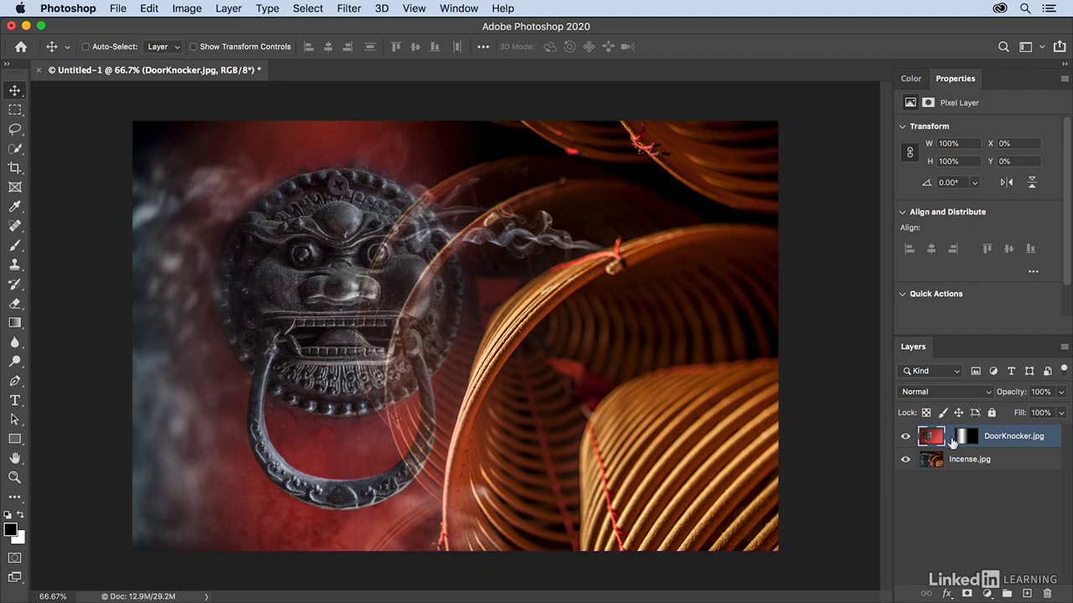
- Try moving only the DoorKnocker layer's mask around the canvas, and undo the move
click(967, 440)
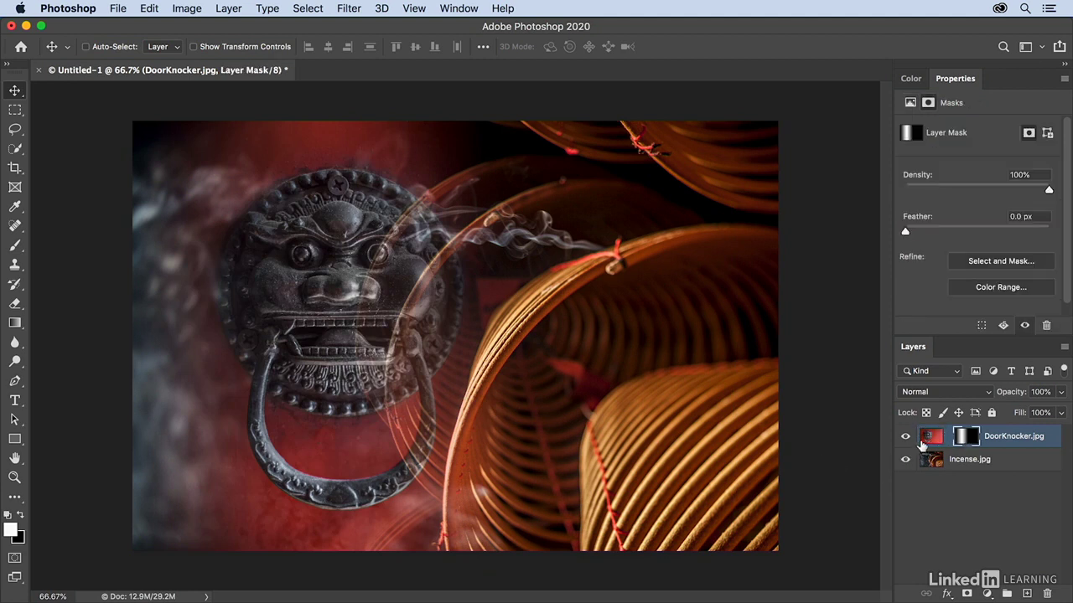
drag(463, 391, 400, 372)
drag(421, 431, 438, 436)
key(super+z)
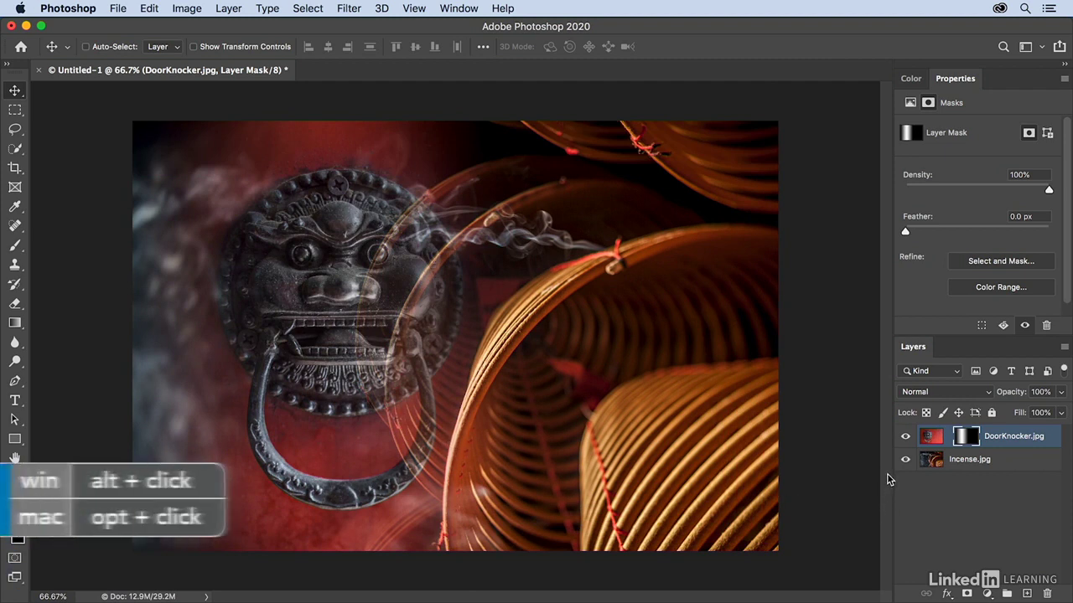
- View the DoorKnocker mask by itself, return to the composite, and toggle the layer's visibility off and on
alt+click(970, 439)
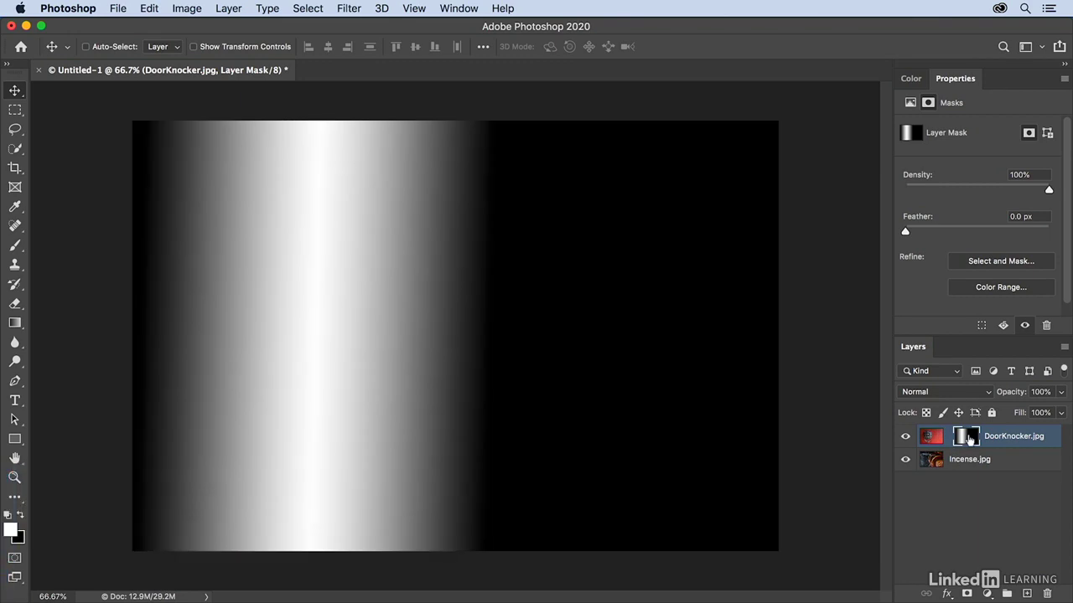
alt+click(969, 439)
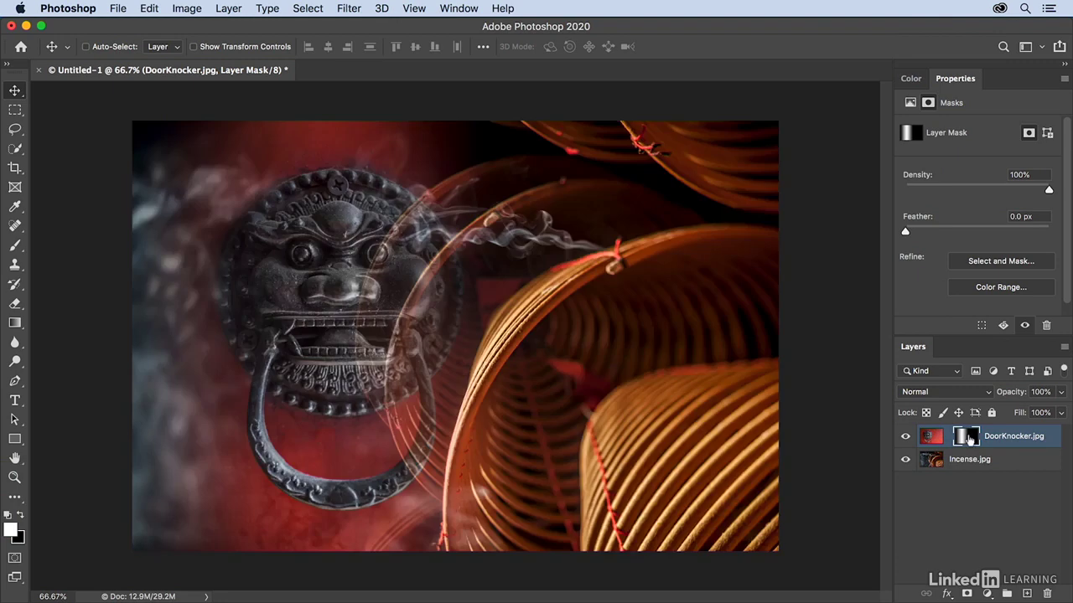
click(905, 436)
click(905, 437)
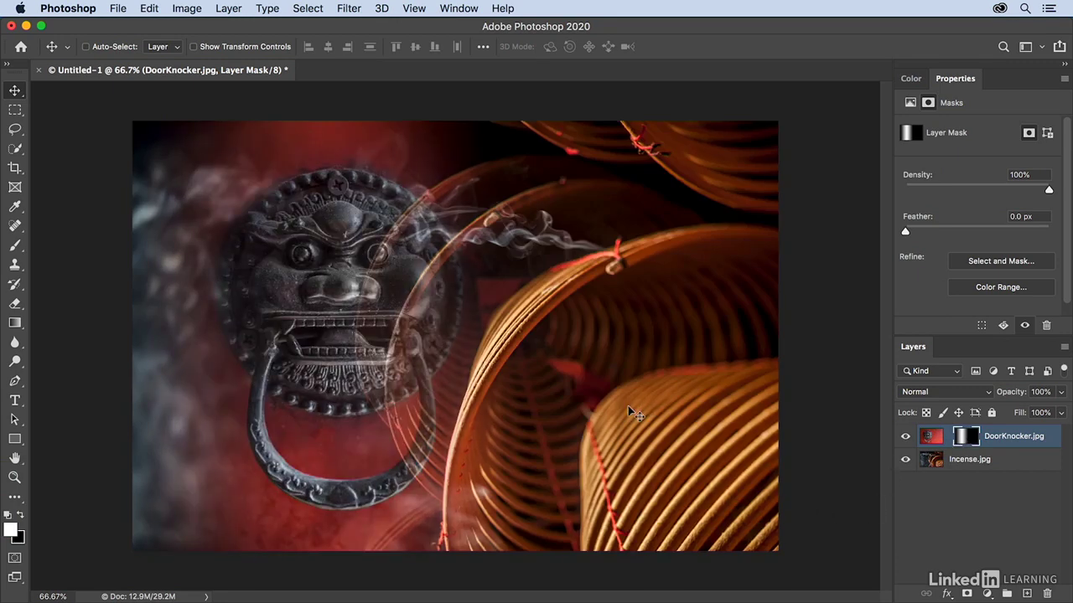
- Draw a linear white-to-black gradient on the DoorKnocker mask from the knocker's mouth across to the incense coils
key(g)
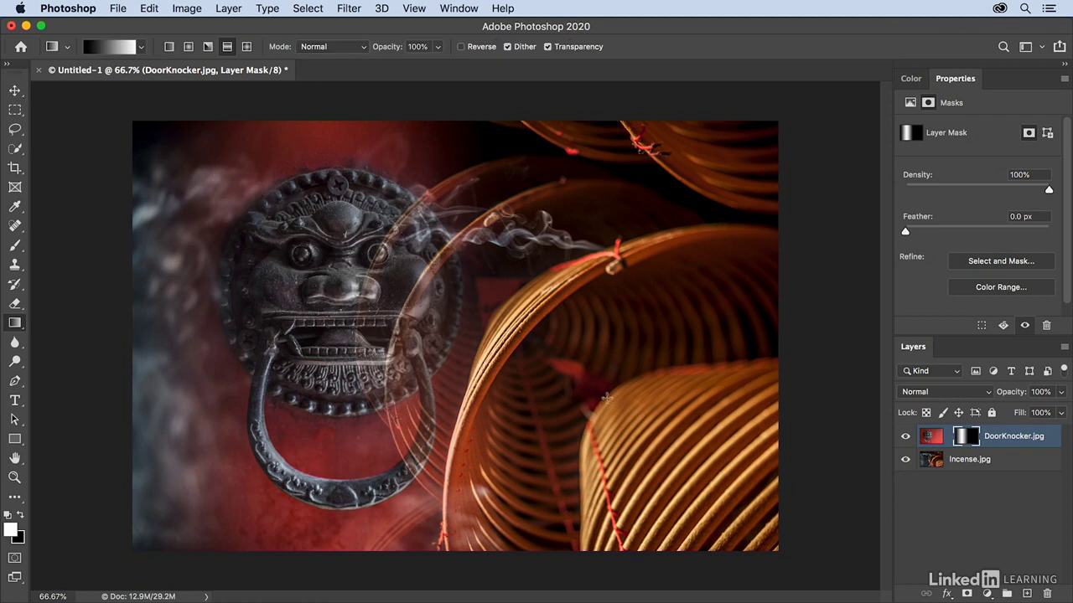
click(168, 46)
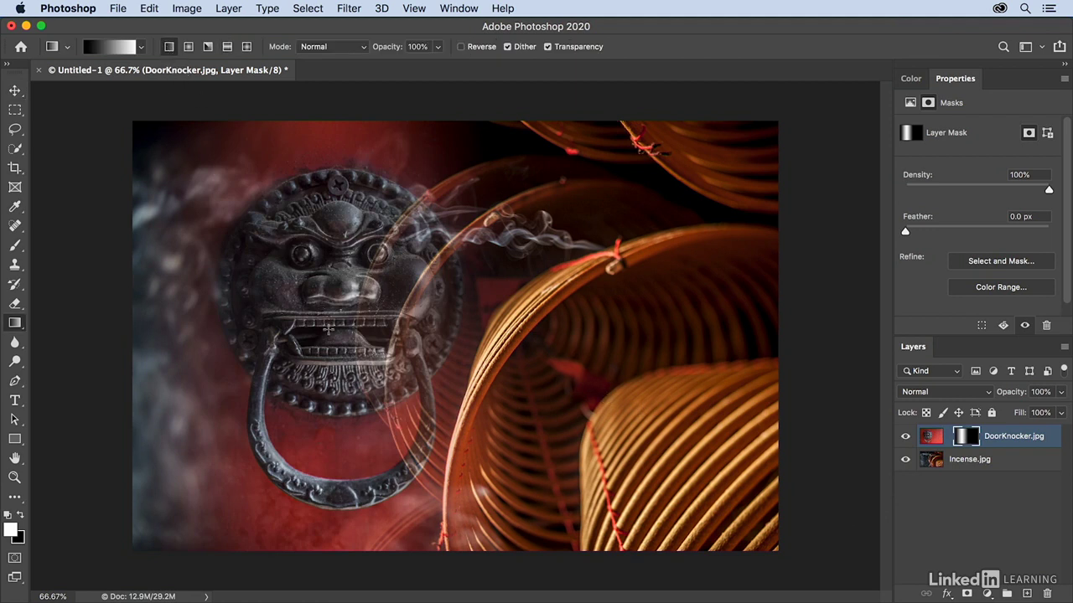
drag(329, 331, 617, 321)
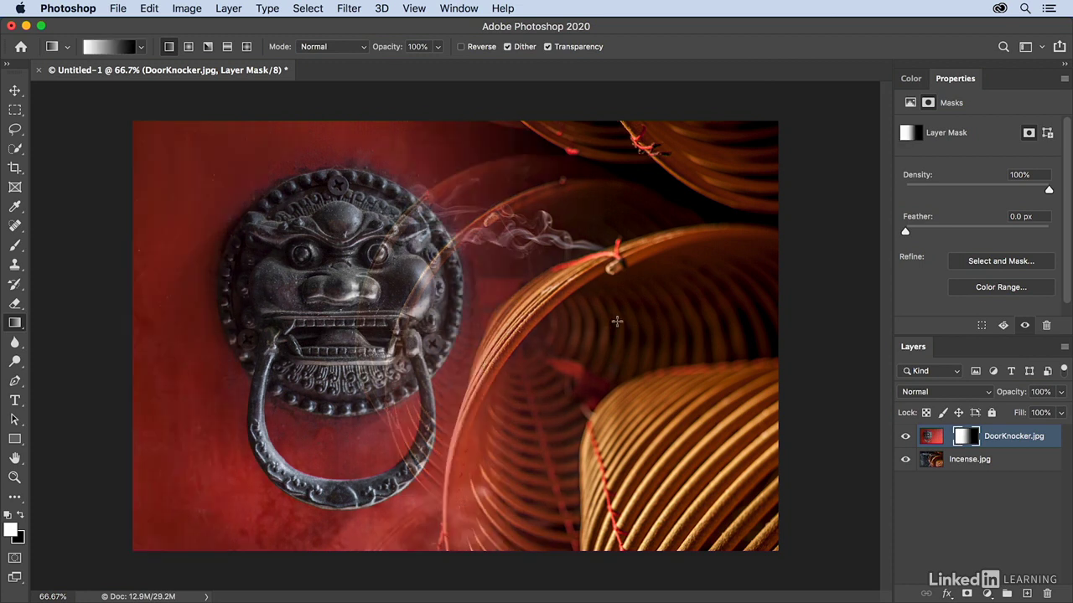